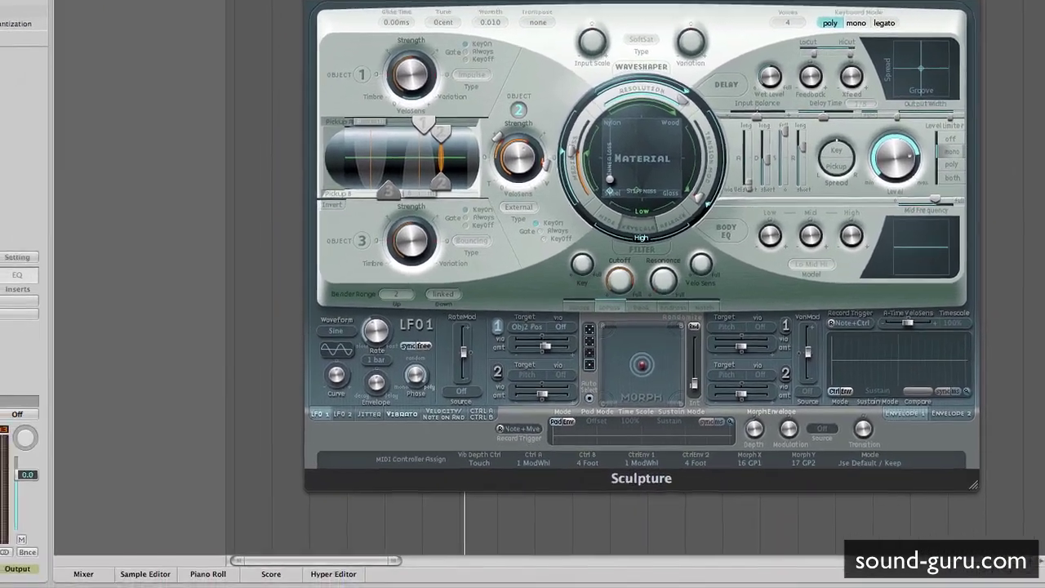
Close the Sculpture plug-in window on Inst 1 with Command-W.
{"action": "key", "text": "super+w"}
{"action": "left_click", "coordinate": [21, 313]}
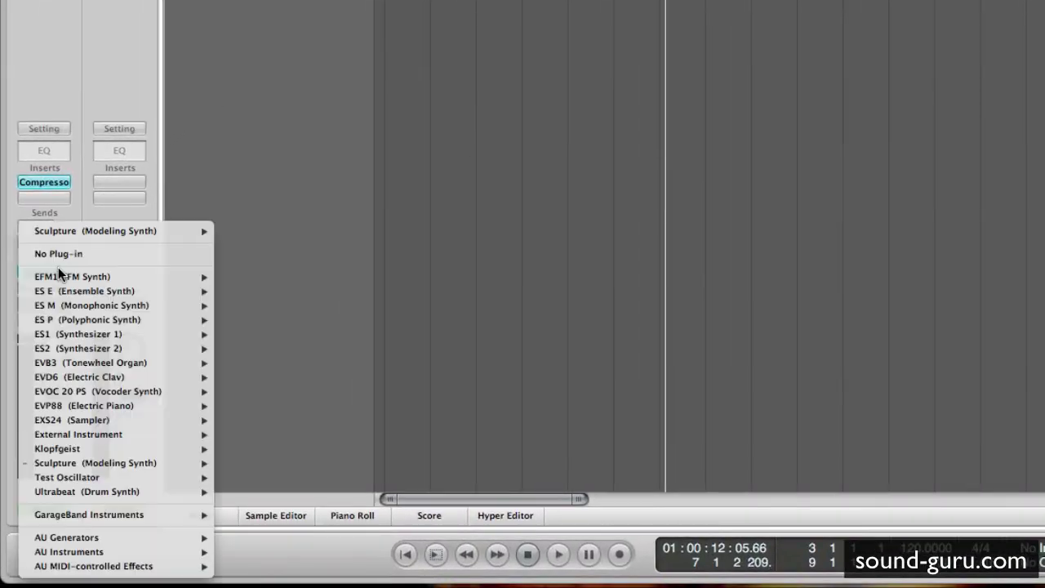
{"action": "mouse_move", "coordinate": [134, 390]}
{"action": "left_click", "coordinate": [94, 91]}
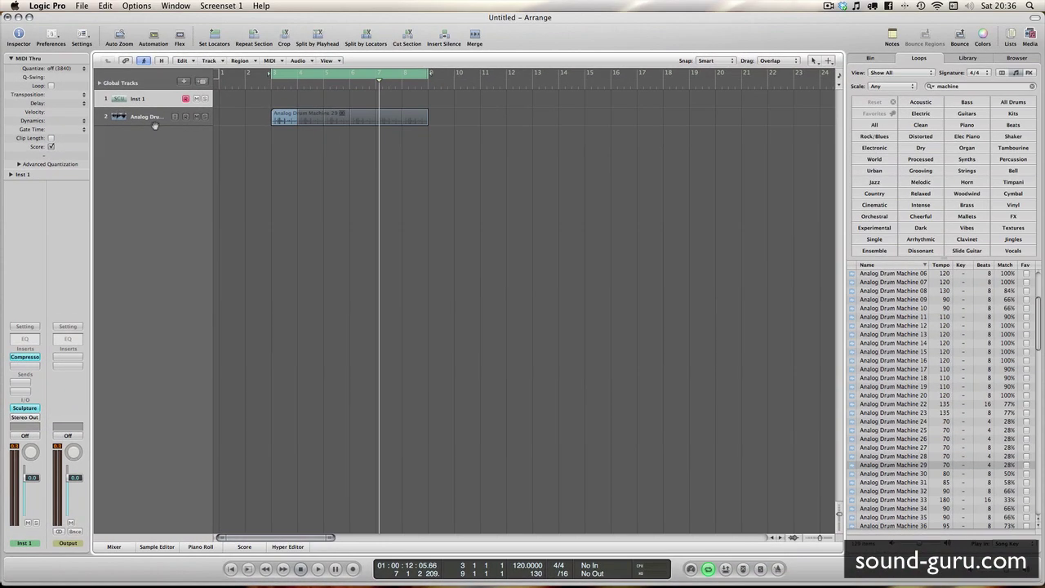
Select the Analog Drum Machine 29 track and region, confirming its output stays No Output.
{"action": "left_click", "coordinate": [155, 122]}
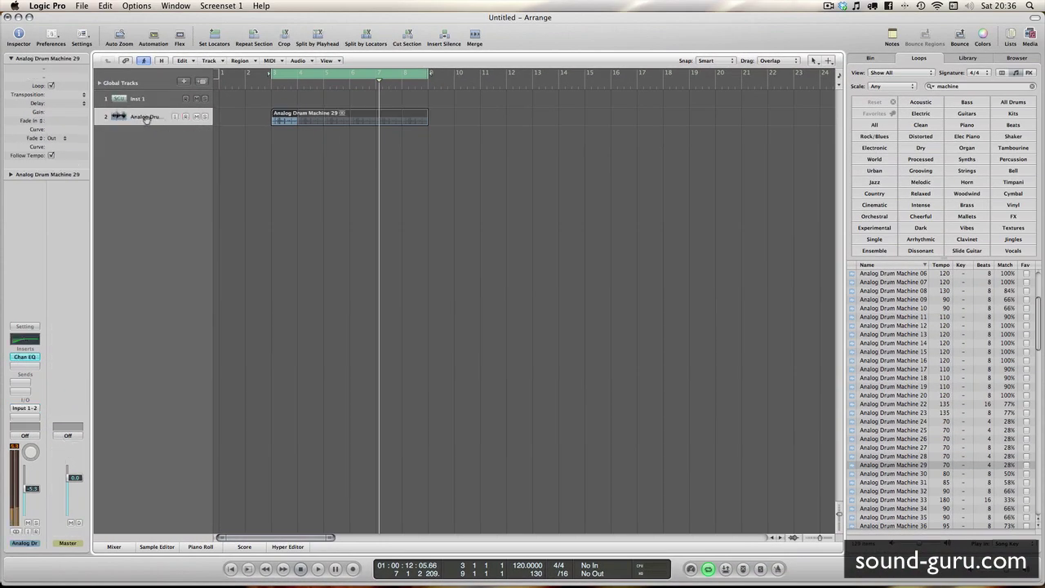
{"action": "left_click", "coordinate": [282, 120]}
{"action": "left_click", "coordinate": [22, 418]}
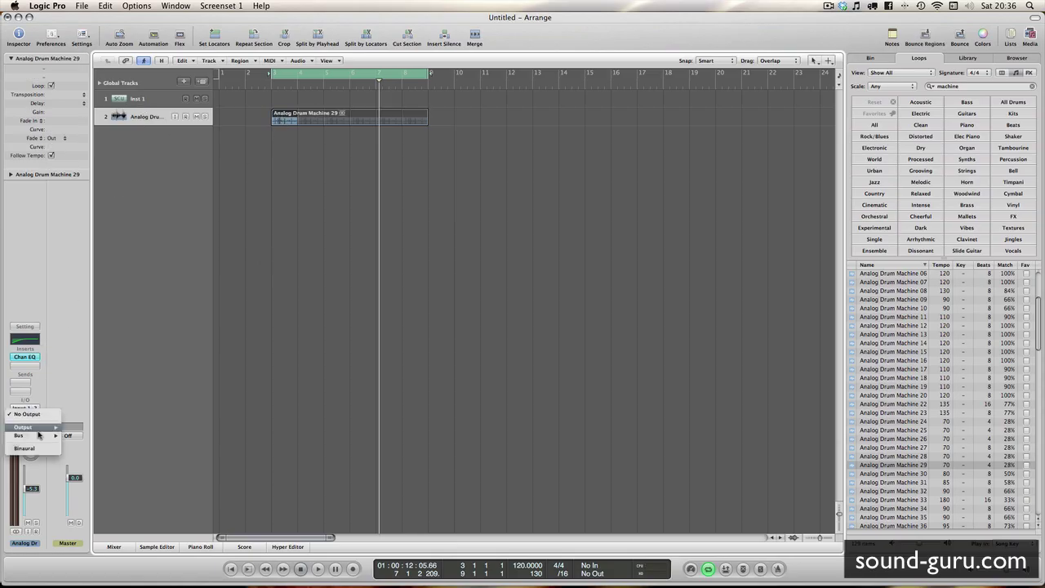
{"action": "left_click", "coordinate": [28, 418]}
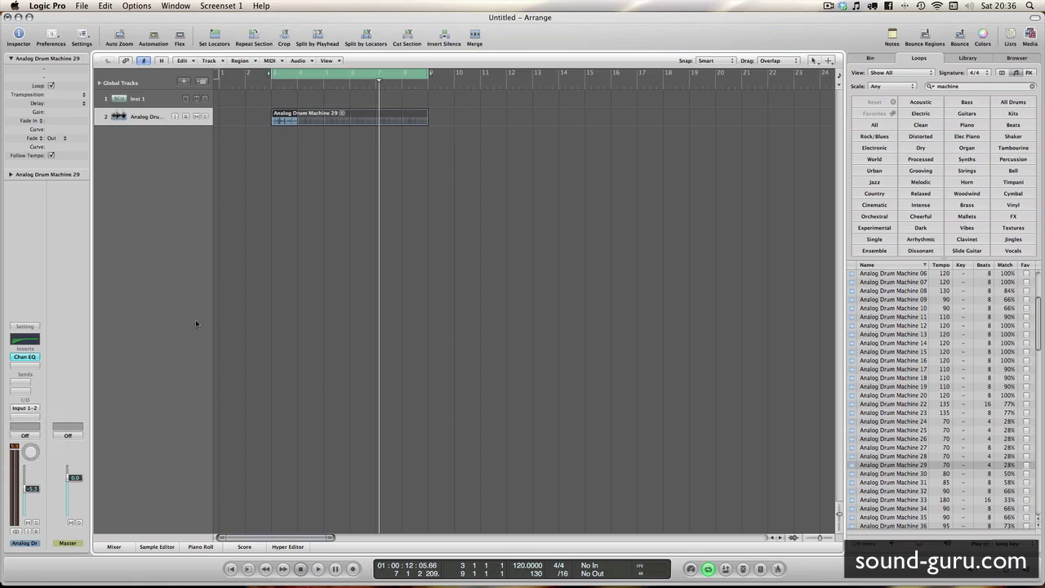
Play and stop the drum loop, keep No Output, then select Inst 1.
{"action": "key", "text": "space"}
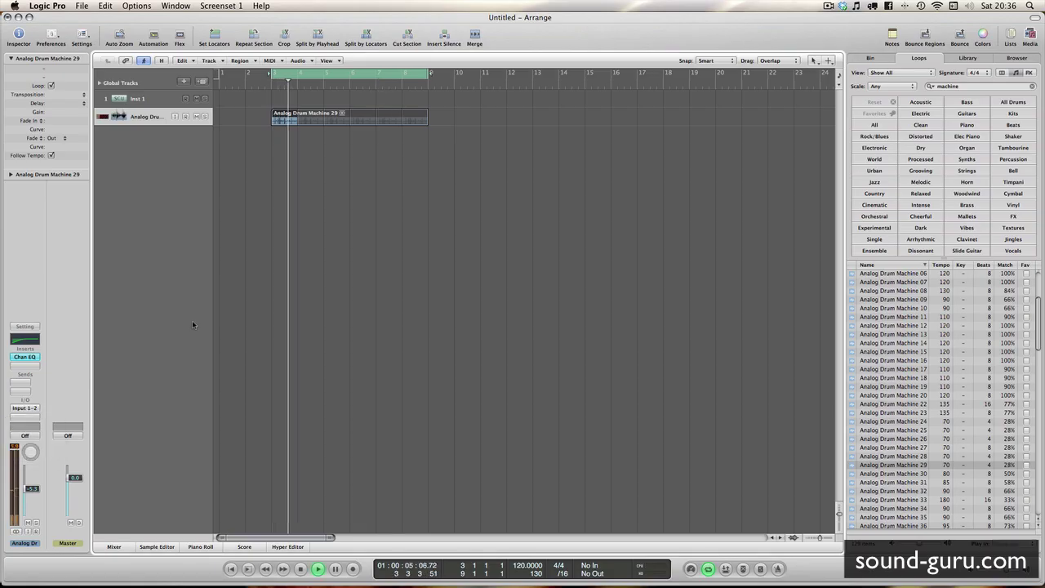
{"action": "key", "text": "space"}
{"action": "left_click", "coordinate": [19, 421]}
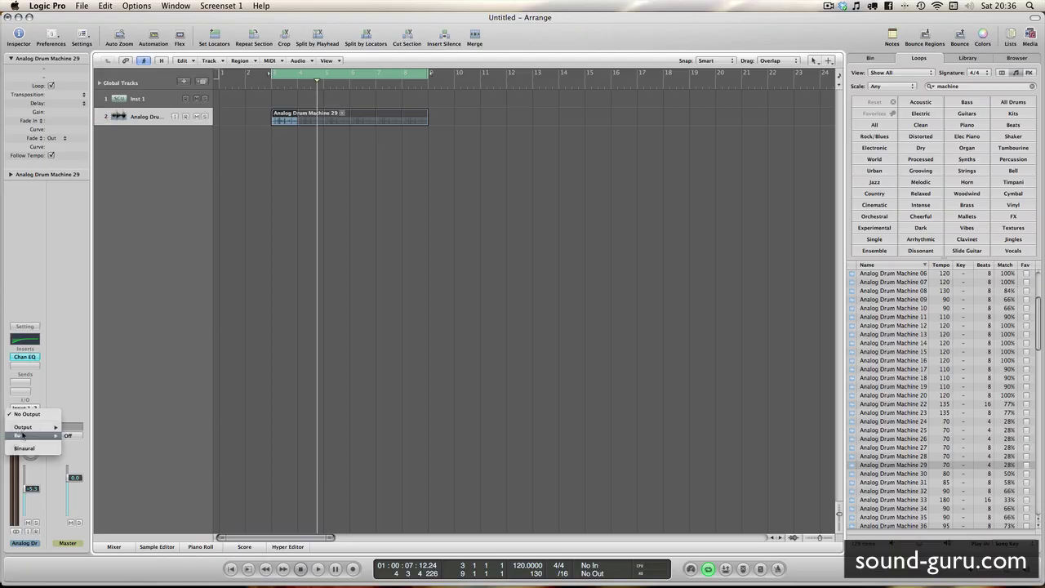
{"action": "left_click", "coordinate": [222, 286]}
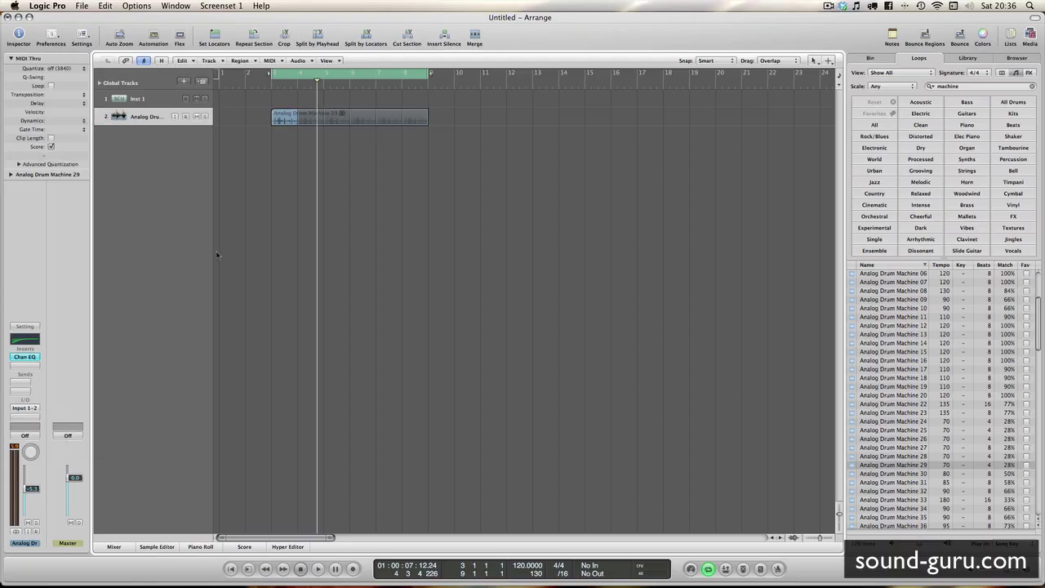
{"action": "key", "text": "Up"}
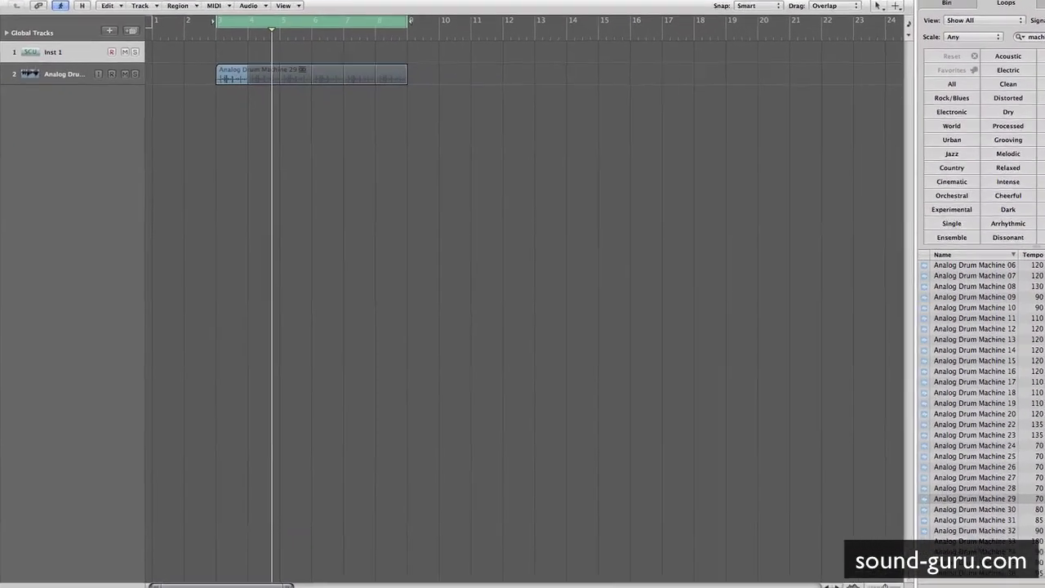
Reopen Sculpture on Inst 1 and set Side Chain to Audio 1 – Analog Drum Machine 29.
{"action": "key", "text": "v"}
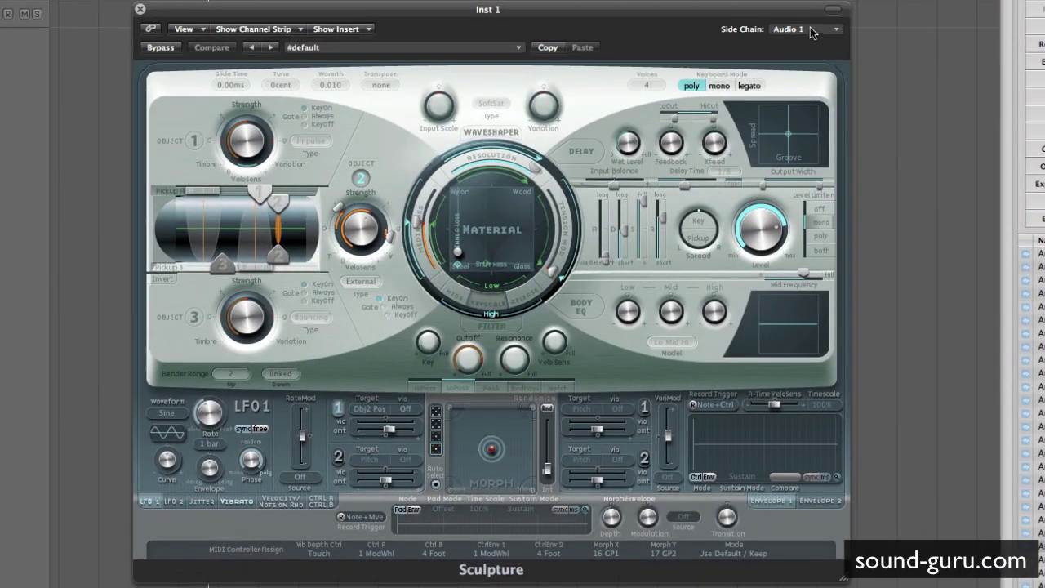
{"action": "left_click", "coordinate": [789, 31]}
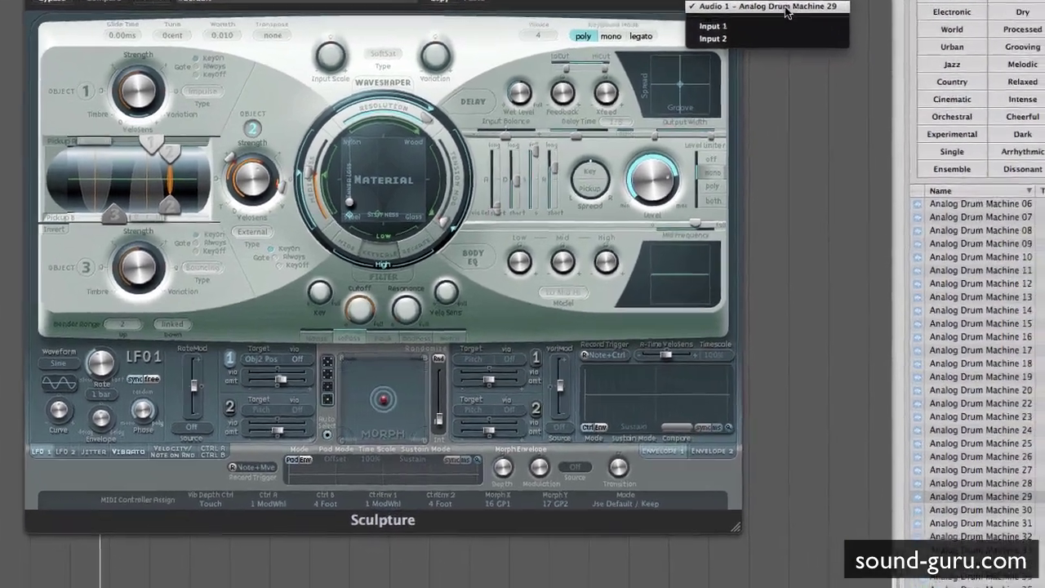
{"action": "left_click", "coordinate": [786, 7]}
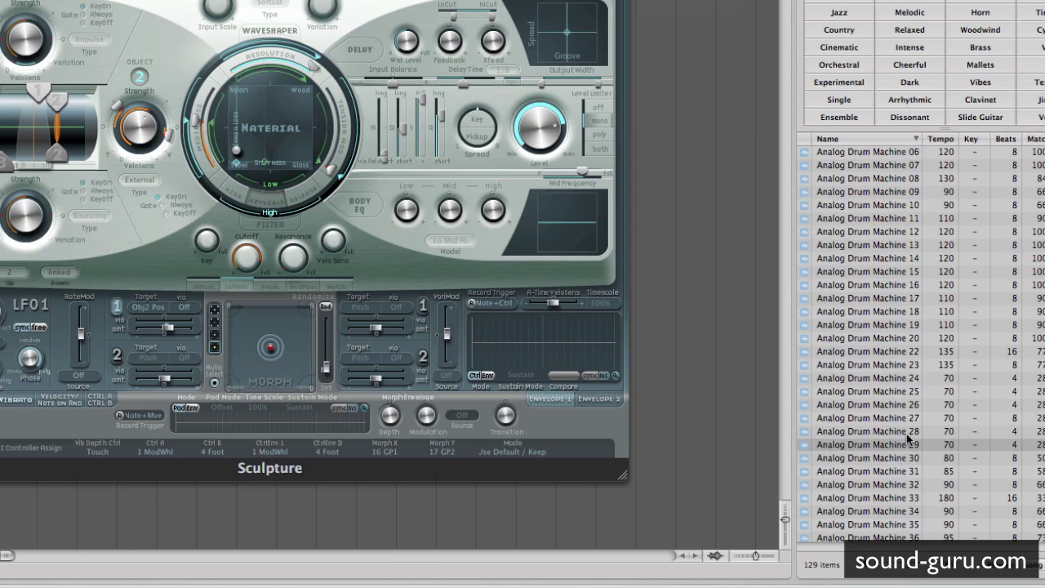
{"action": "scroll", "coordinate": [906, 440], "scroll_direction": "down", "scroll_amount": 7}
{"action": "scroll", "coordinate": [881, 447], "scroll_direction": "up", "scroll_amount": 2}
{"action": "scroll", "coordinate": [881, 443], "scroll_direction": "down", "scroll_amount": 15}
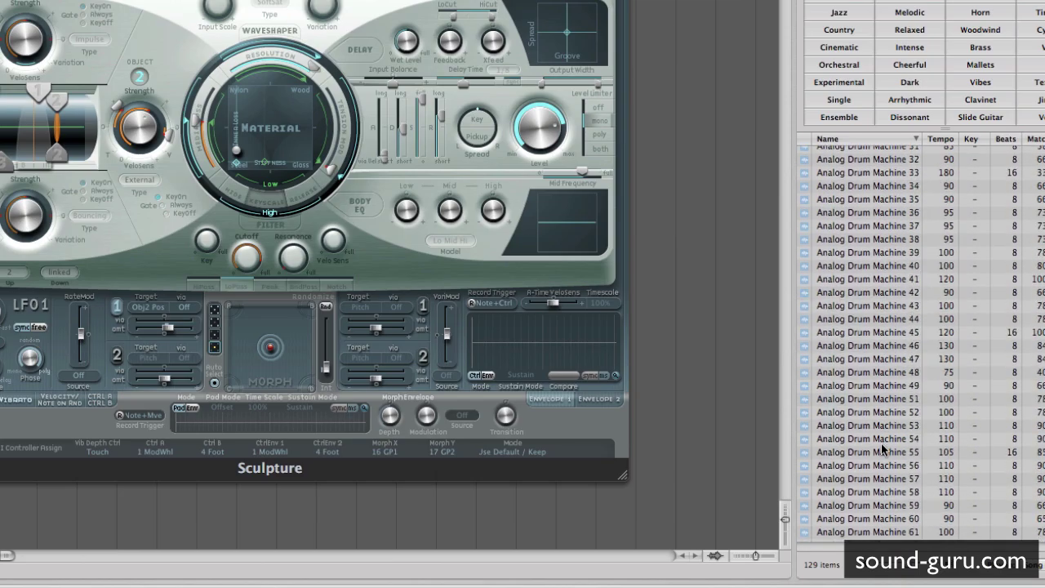
{"action": "scroll", "coordinate": [881, 445], "scroll_direction": "up", "scroll_amount": 5}
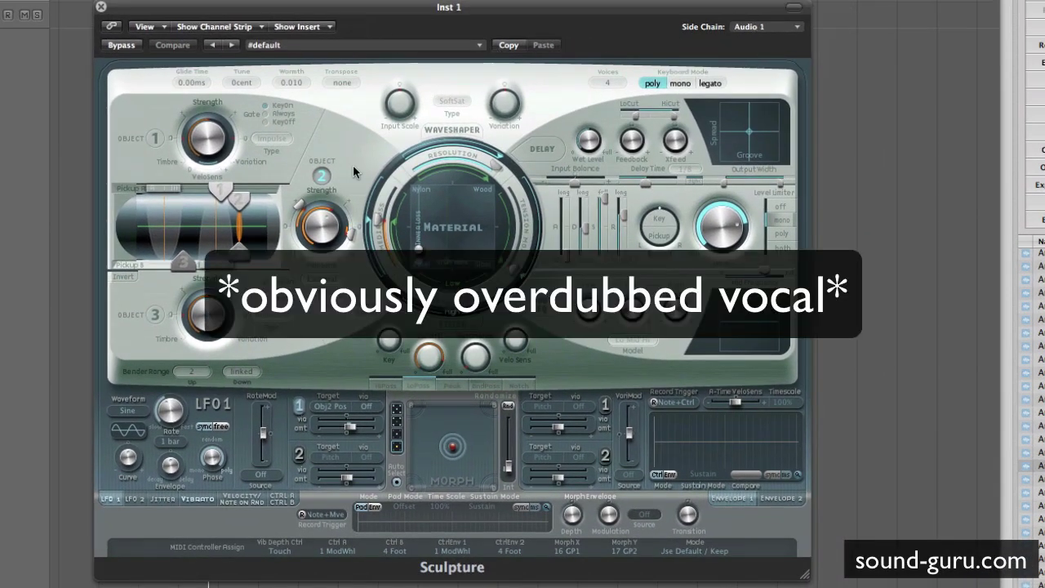
Switch Sculpture's Object 1 off, leaving its exciter type on Impulse.
{"action": "left_click", "coordinate": [323, 181]}
{"action": "left_click", "coordinate": [155, 141]}
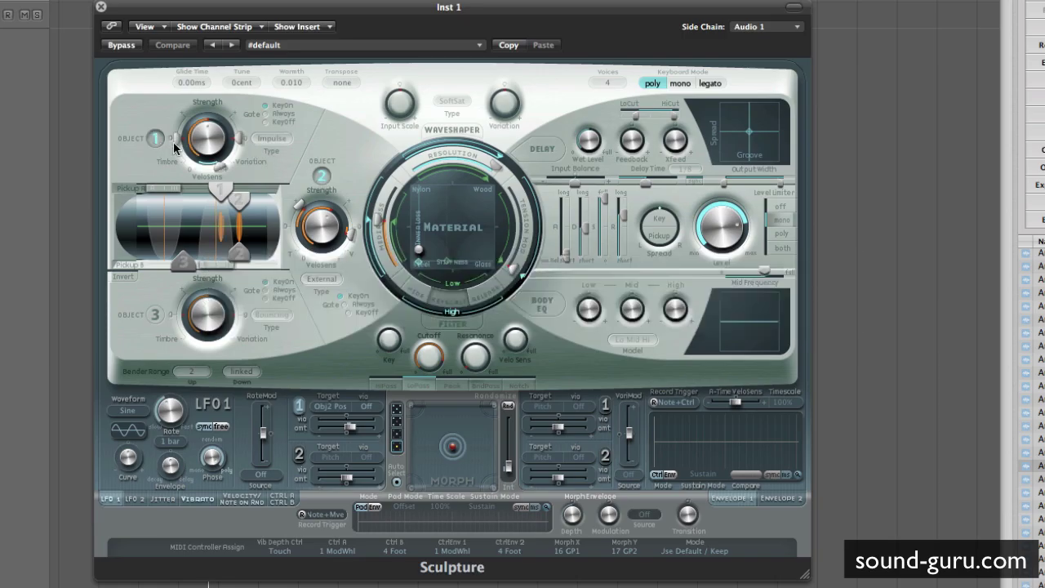
{"action": "left_click", "coordinate": [271, 138]}
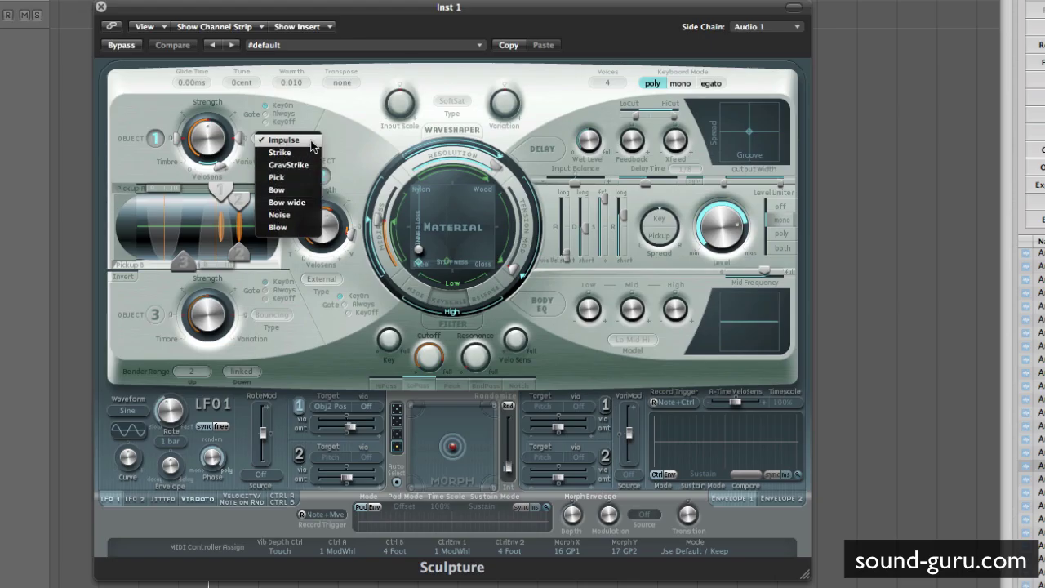
{"action": "left_click", "coordinate": [332, 116]}
{"action": "left_click", "coordinate": [154, 139]}
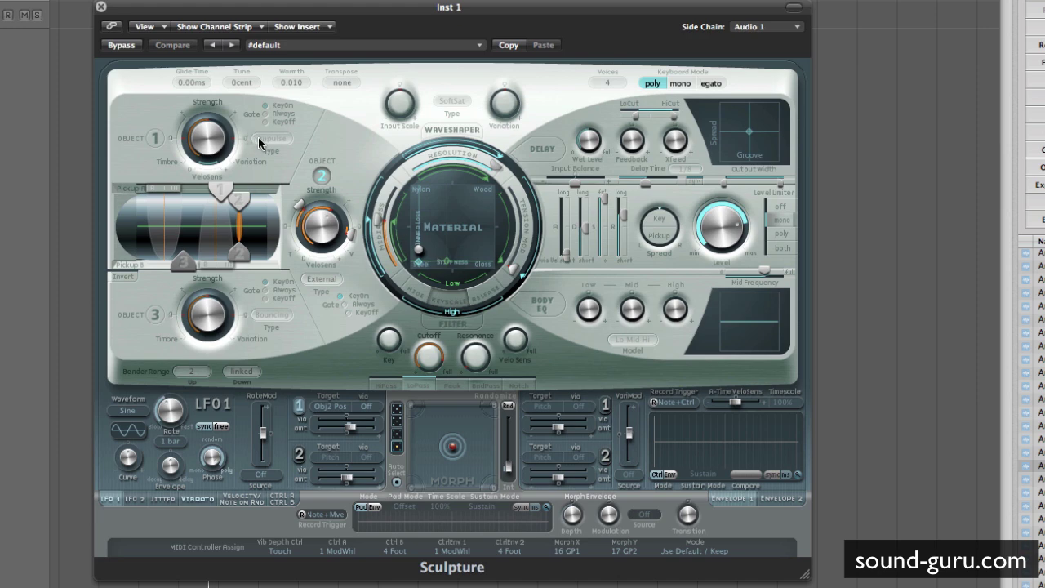
{"action": "left_click", "coordinate": [156, 141]}
{"action": "left_click", "coordinate": [260, 140]}
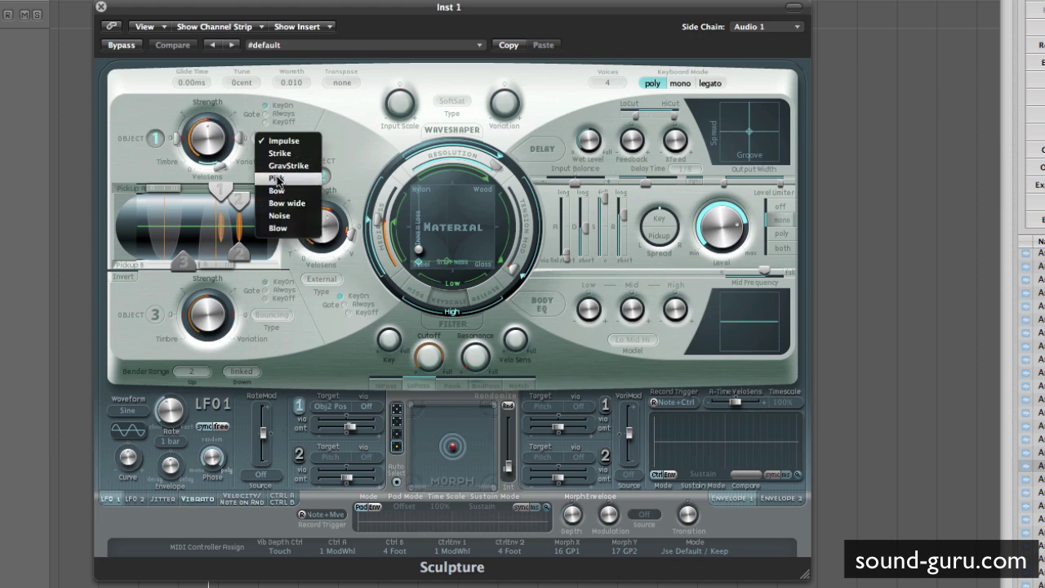
{"action": "left_click", "coordinate": [155, 139]}
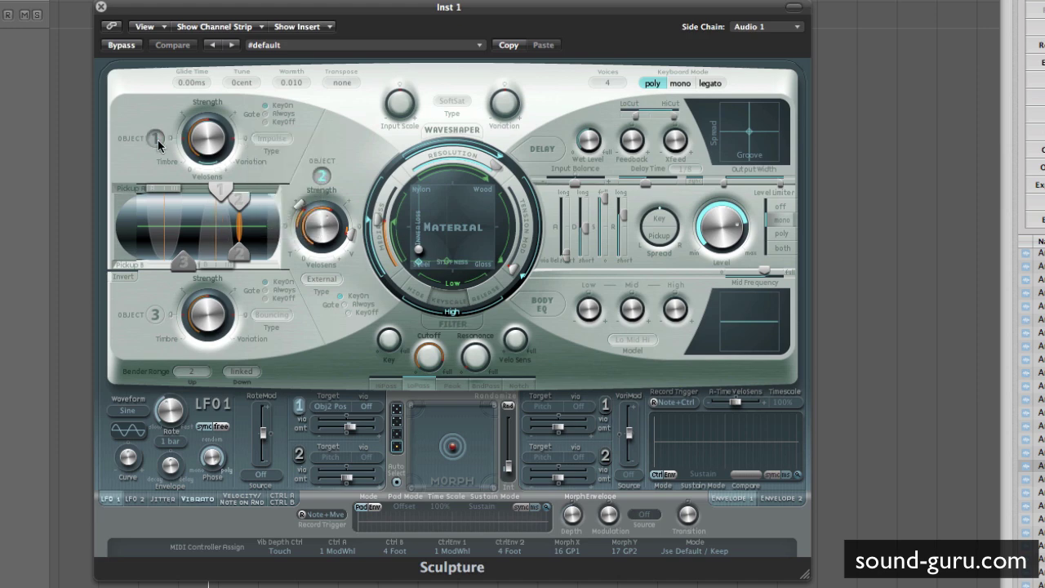
Enable Object 2 with its exciter Type kept at External.
{"action": "left_click", "coordinate": [323, 177]}
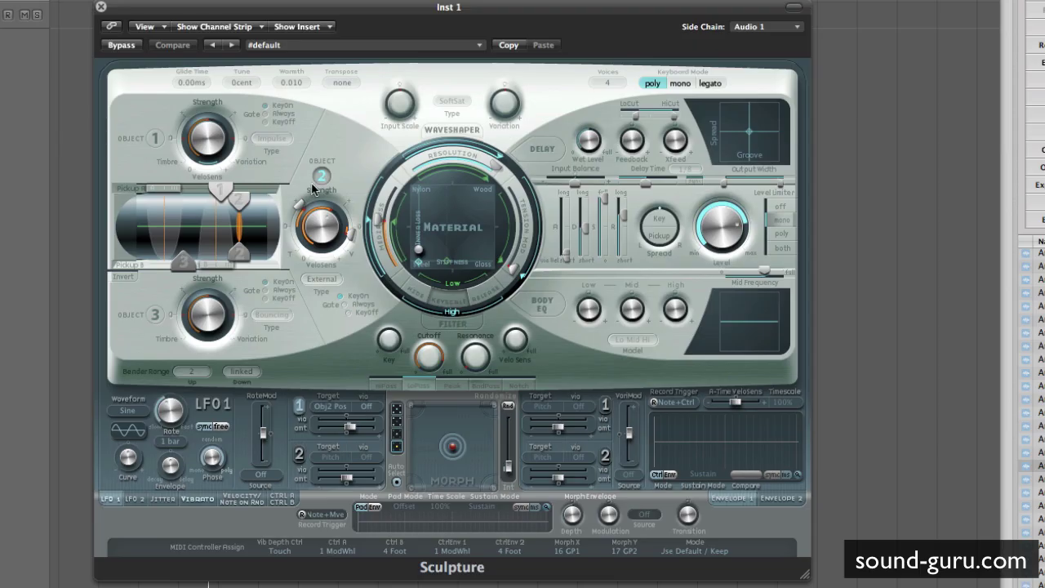
{"action": "left_click", "coordinate": [321, 279]}
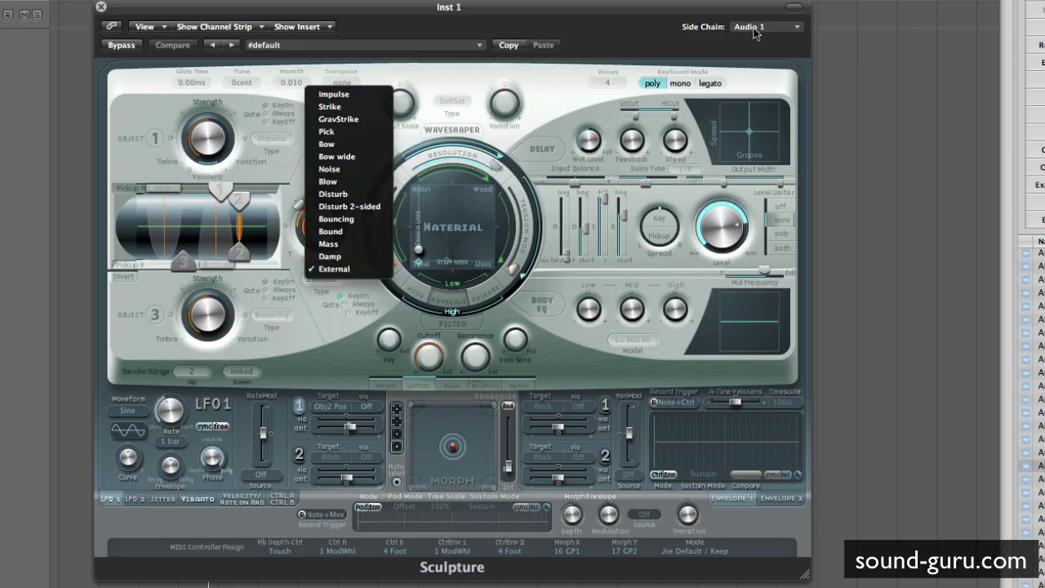
{"action": "left_click", "coordinate": [335, 269]}
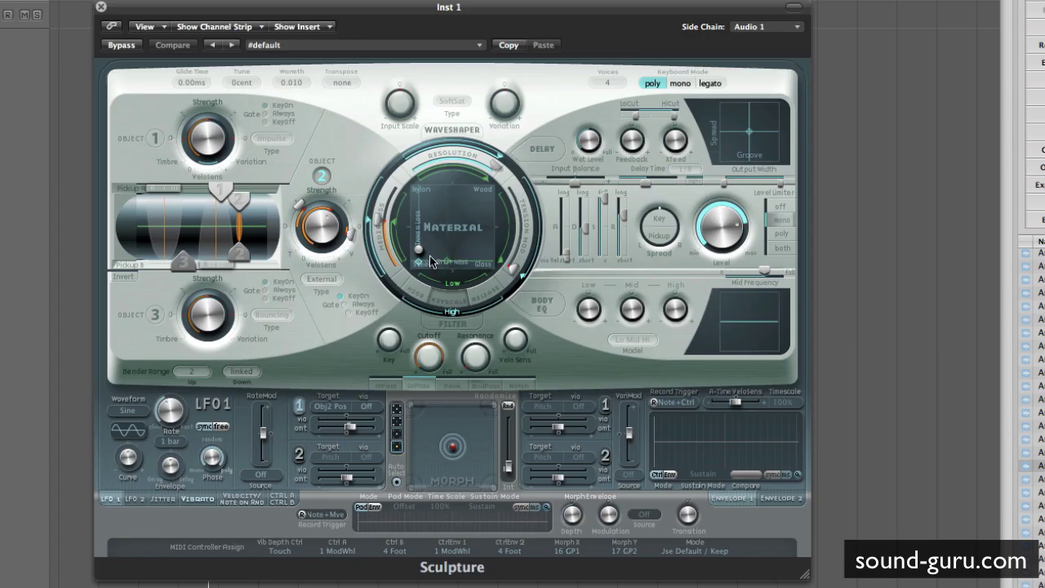
Nudge the Material pad puck a little up and to the left.
{"action": "left_click_drag", "start_coordinate": [419, 250], "coordinate": [420, 249]}
{"action": "left_click", "coordinate": [419, 247]}
{"action": "left_click_drag", "start_coordinate": [419, 249], "coordinate": [422, 241]}
{"action": "left_click_drag", "start_coordinate": [422, 241], "coordinate": [418, 242]}
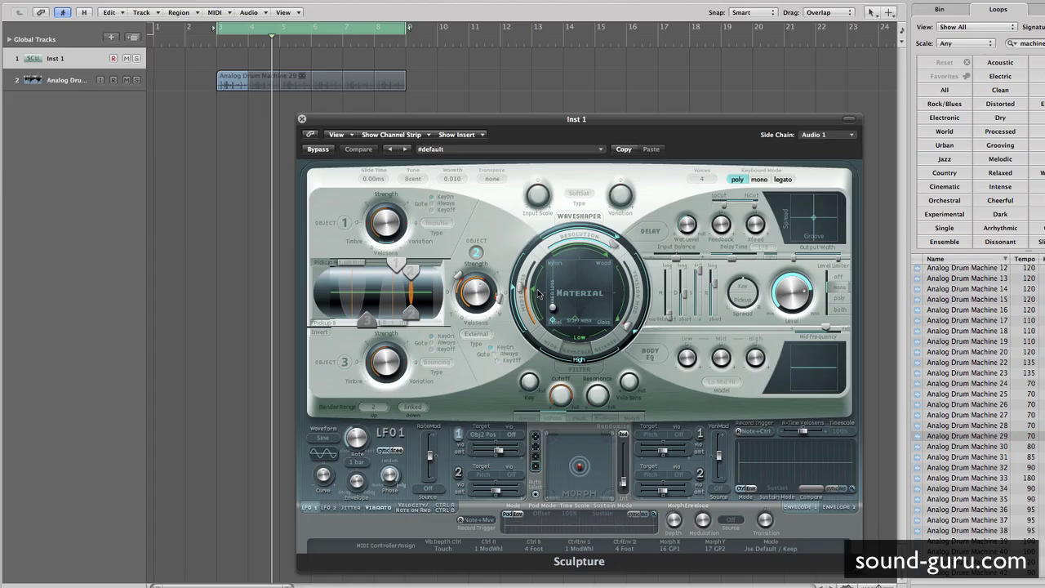
Play the cycle, move the string material higher, and raise media loss from 0.38 to 0.45.
{"action": "key", "text": "r"}
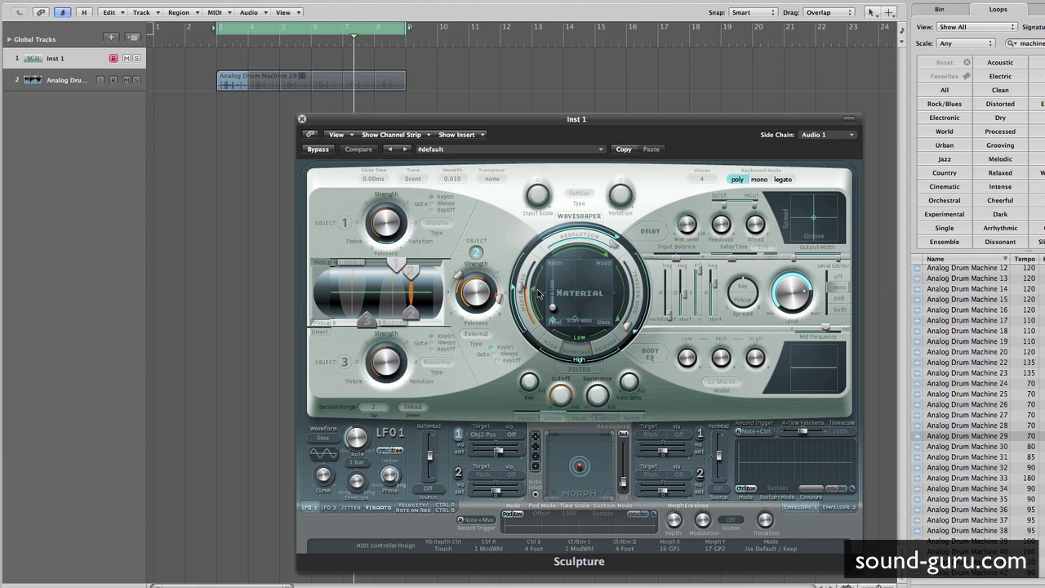
{"action": "left_click_drag", "start_coordinate": [552, 307], "coordinate": [559, 274]}
{"action": "mouse_move", "coordinate": [520, 284]}
{"action": "left_click_drag", "start_coordinate": [519, 297], "coordinate": [532, 329]}
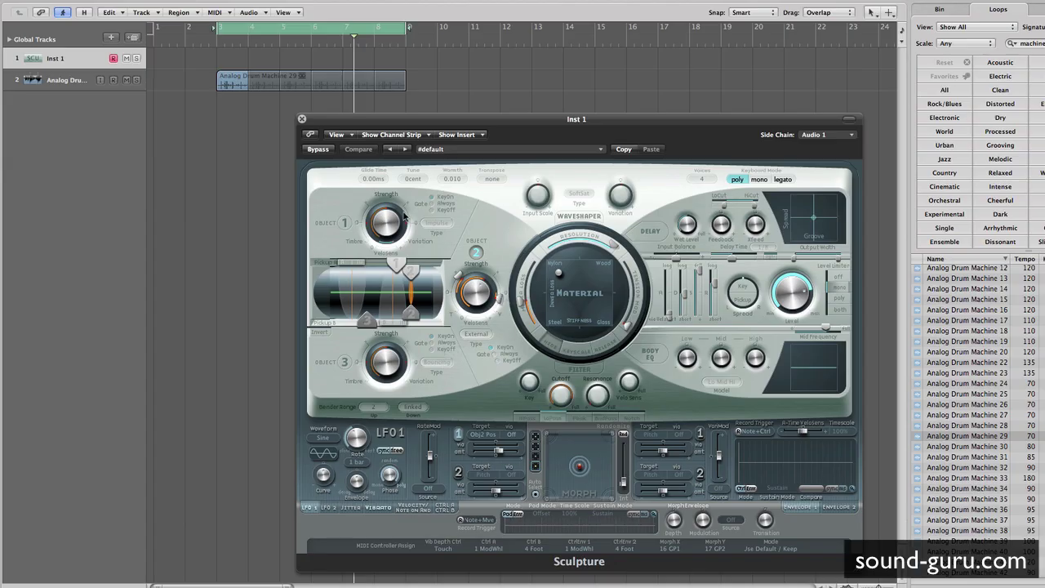
Turn on Object 3 as a Bouncing exciter and shift its position left along the string.
{"action": "left_click", "coordinate": [345, 223]}
{"action": "left_click", "coordinate": [438, 224]}
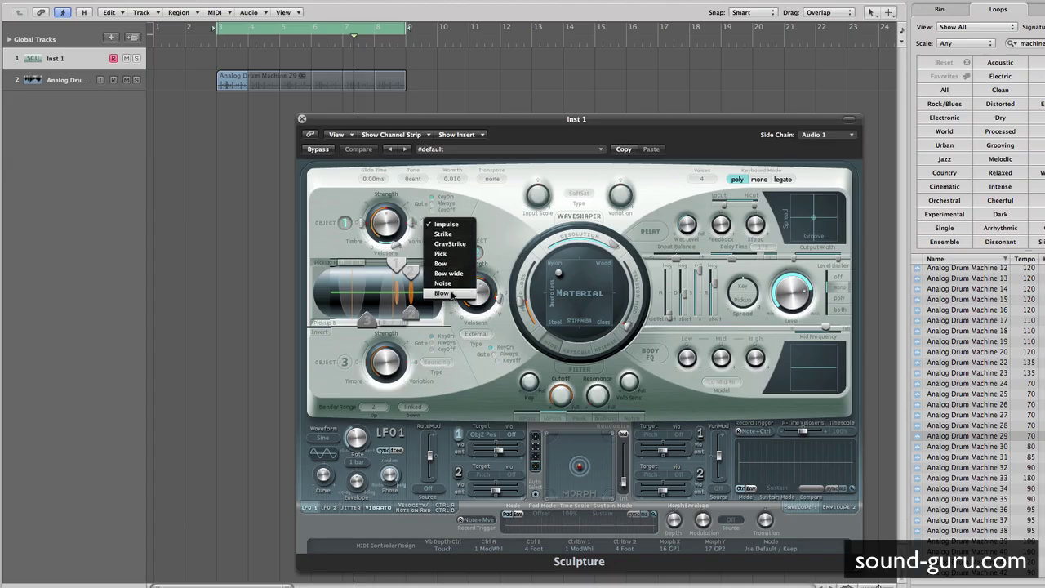
{"action": "left_click", "coordinate": [425, 327]}
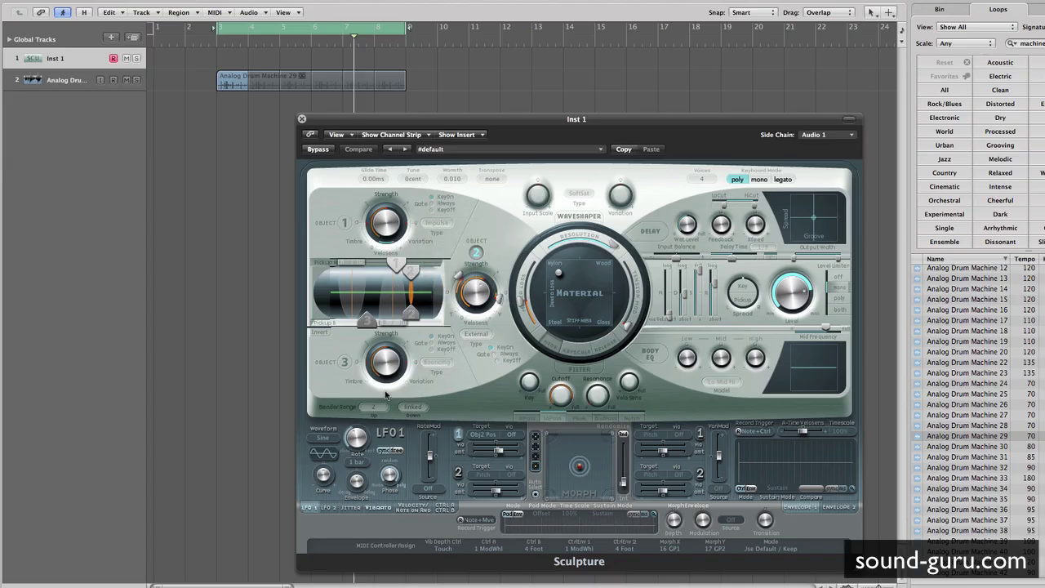
{"action": "left_click", "coordinate": [344, 362]}
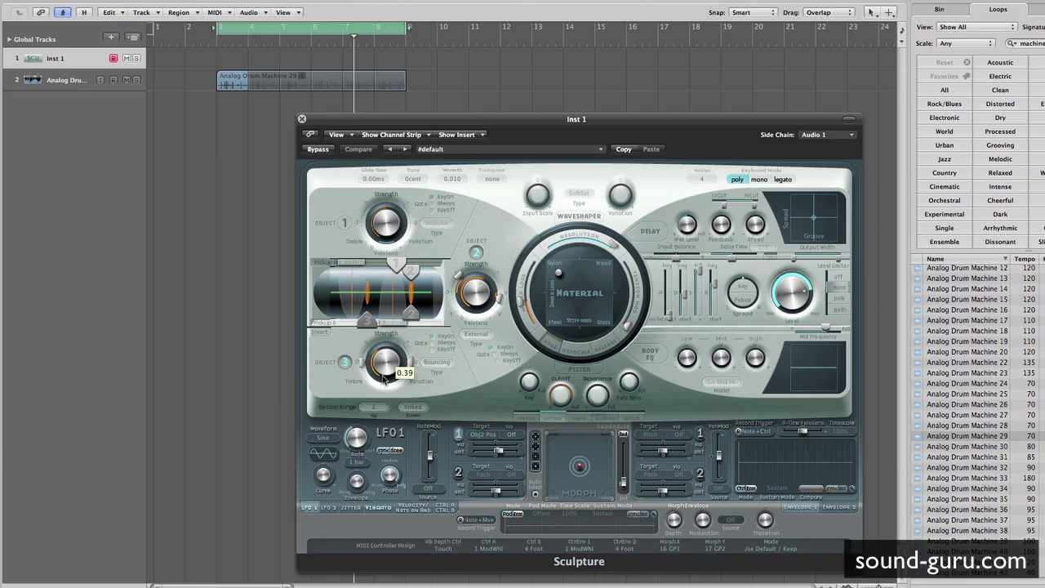
{"action": "left_click_drag", "start_coordinate": [368, 322], "coordinate": [351, 321]}
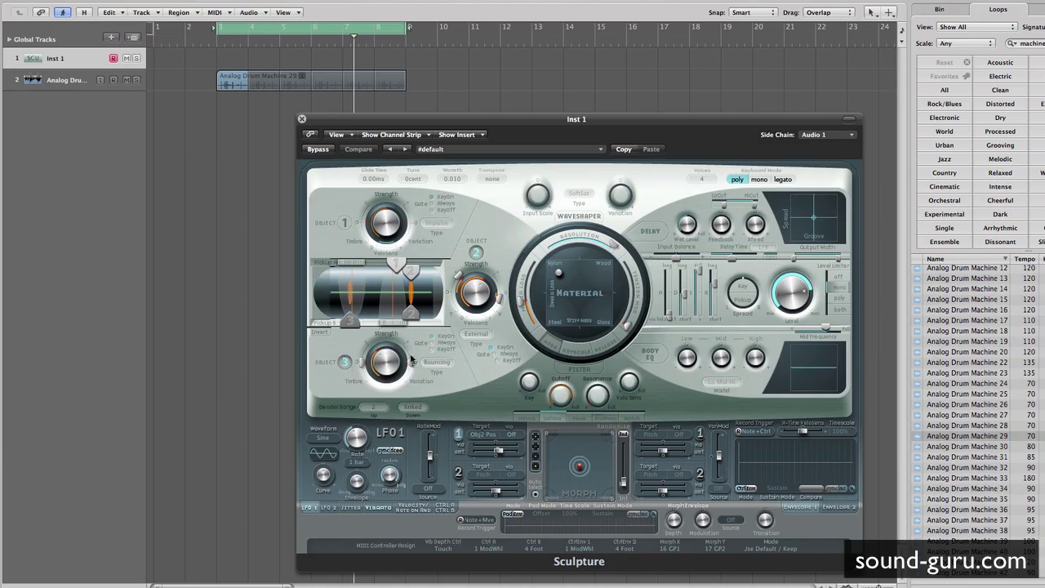
Audition the drum loop while checking Object 3's and Object 2's strength values.
{"action": "key", "text": "space"}
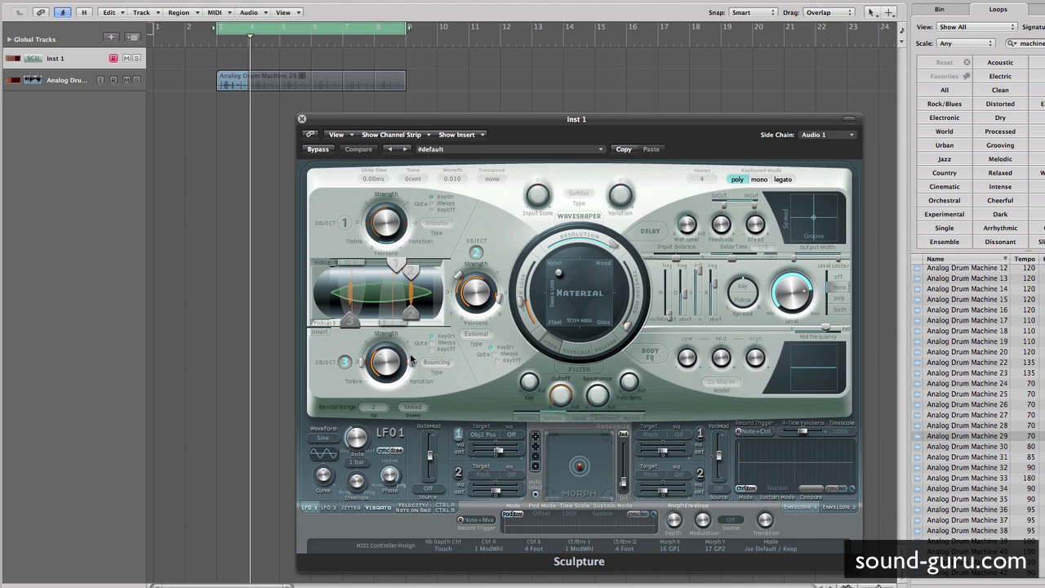
{"action": "left_click", "coordinate": [385, 363]}
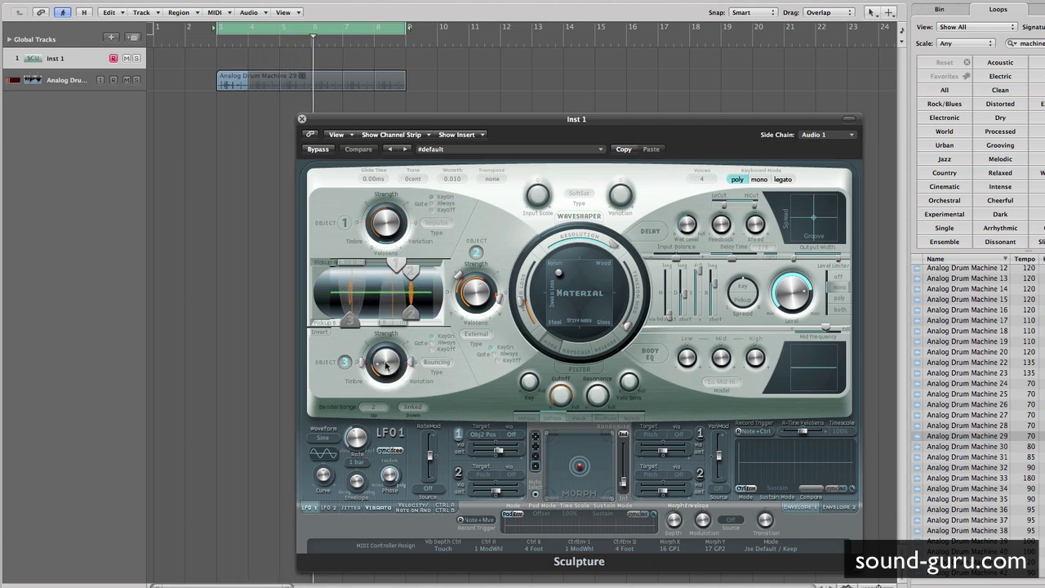
{"action": "left_click", "coordinate": [475, 270]}
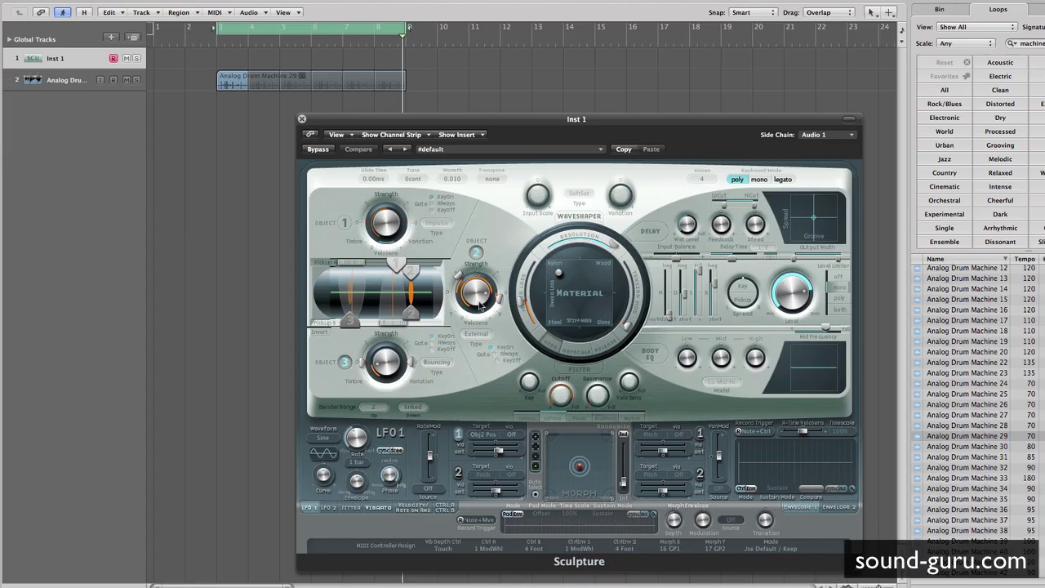
Toggle Object 3 and drag Object 2's Strength down to about 0.11 during playback.
{"action": "left_click", "coordinate": [344, 361]}
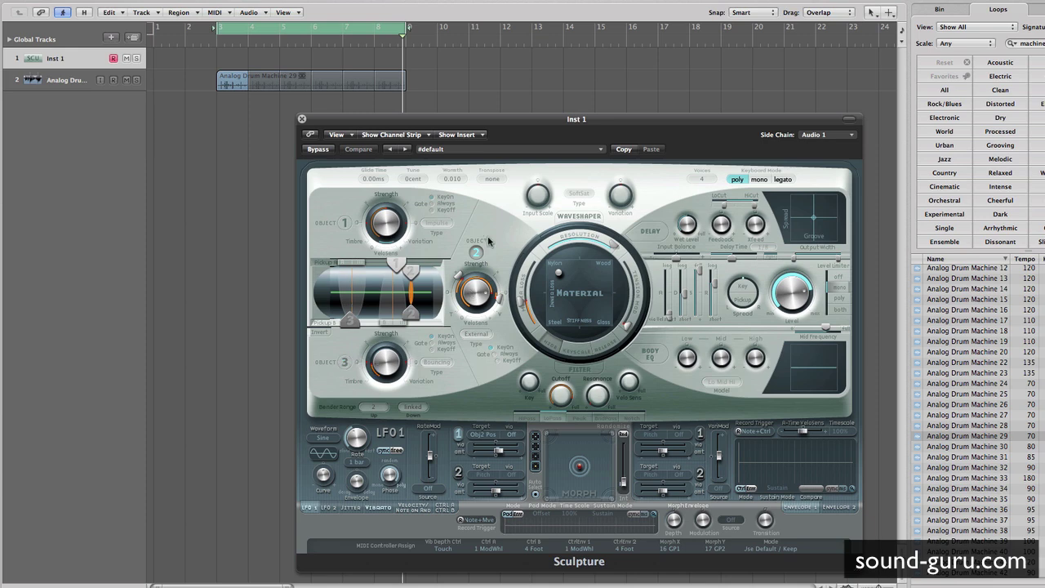
{"action": "left_click_drag", "start_coordinate": [459, 278], "coordinate": [451, 298]}
{"action": "mouse_move", "coordinate": [459, 278]}
{"action": "left_mouse_down"}
{"action": "mouse_move", "coordinate": [454, 286]}
{"action": "mouse_move", "coordinate": [455, 272]}
{"action": "left_mouse_up"}
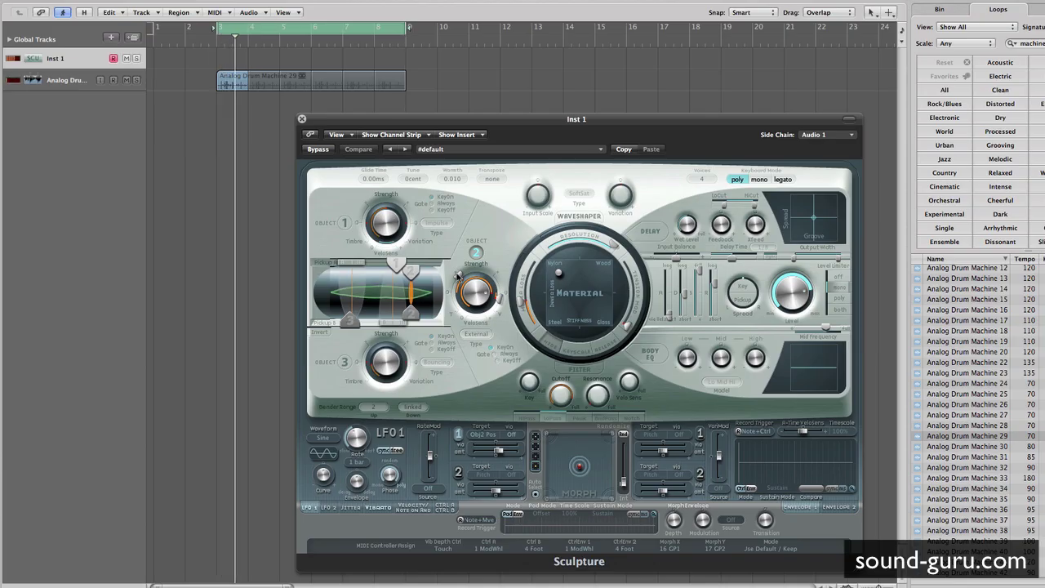
{"action": "mouse_move", "coordinate": [453, 282]}
{"action": "left_mouse_down"}
{"action": "mouse_move", "coordinate": [454, 294]}
{"action": "mouse_move", "coordinate": [457, 272]}
{"action": "left_mouse_up"}
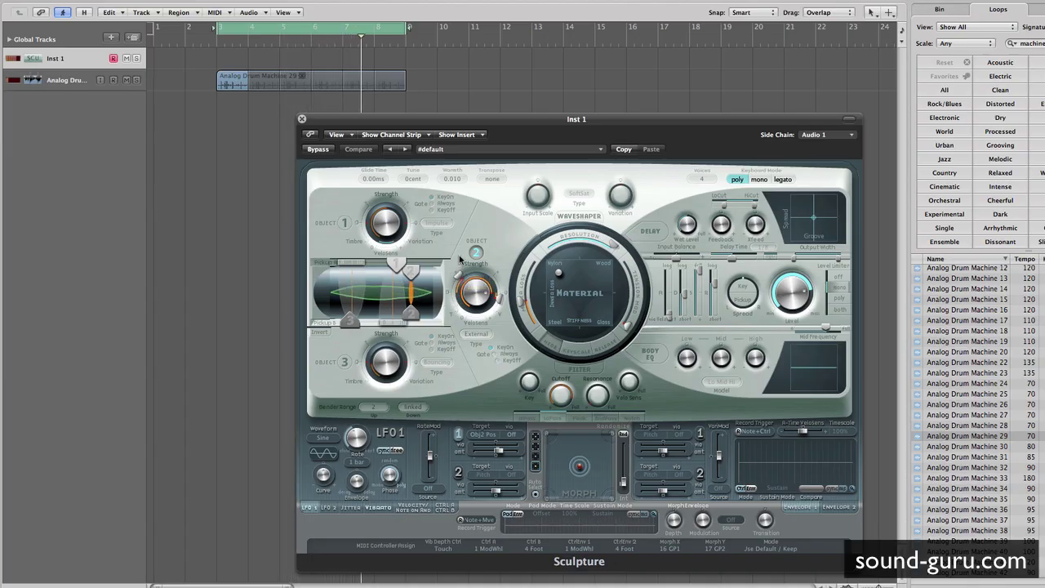